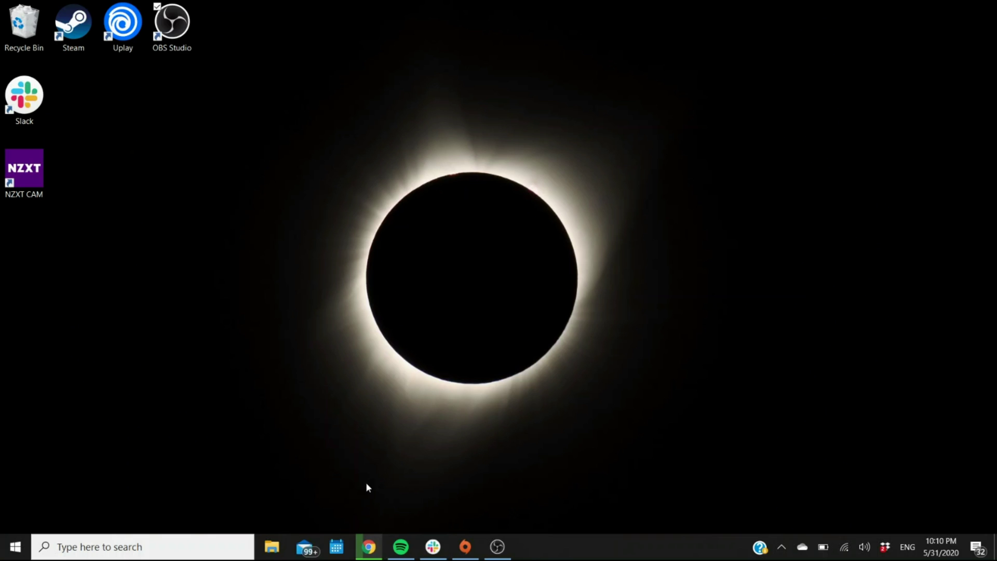
# - Search Google for 'origin download' using the autocomplete suggestion after typing 'or'
pyautogui.moveTo(368, 546)
pyautogui.click(370, 517)
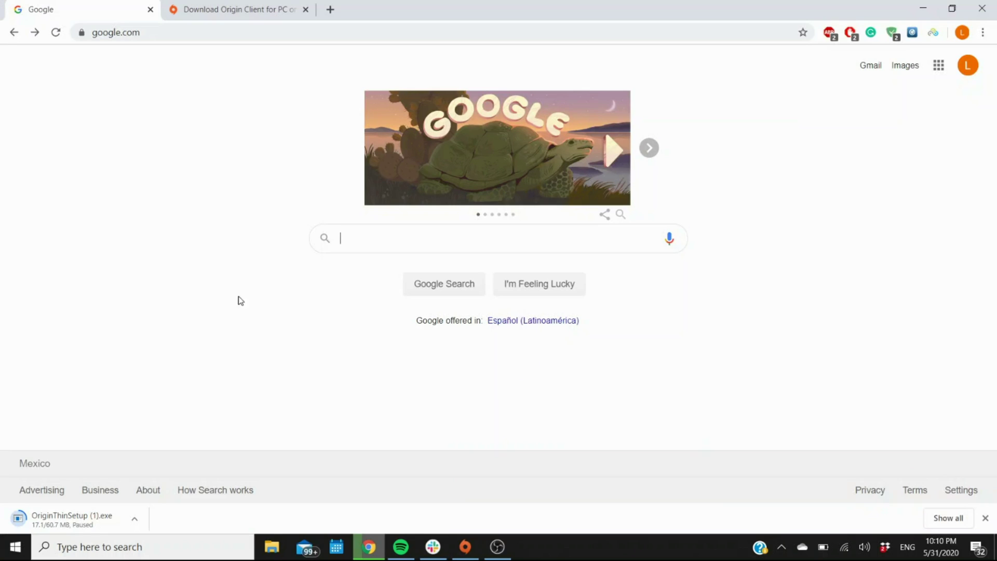
pyautogui.click(416, 245)
pyautogui.write('o')
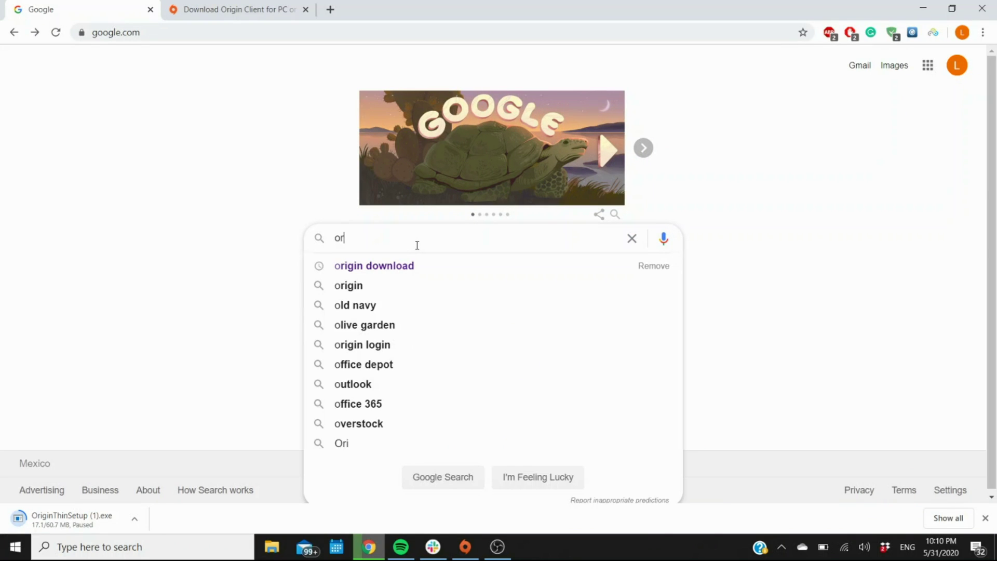
pyautogui.write('r')
pyautogui.click(354, 266)
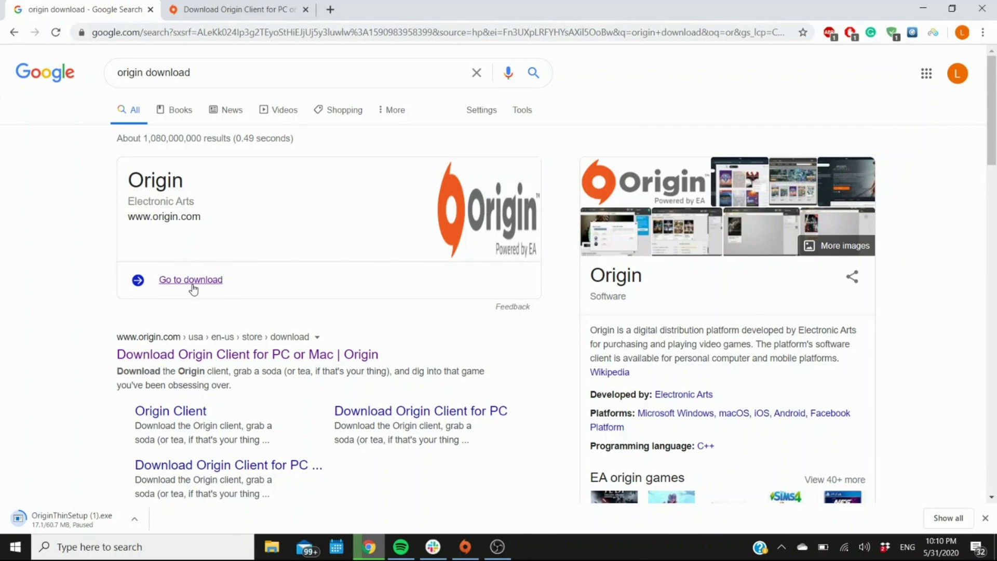
# - Go to the Origin client download page and highlight the Windows and Mac requirements
pyautogui.click(161, 354)
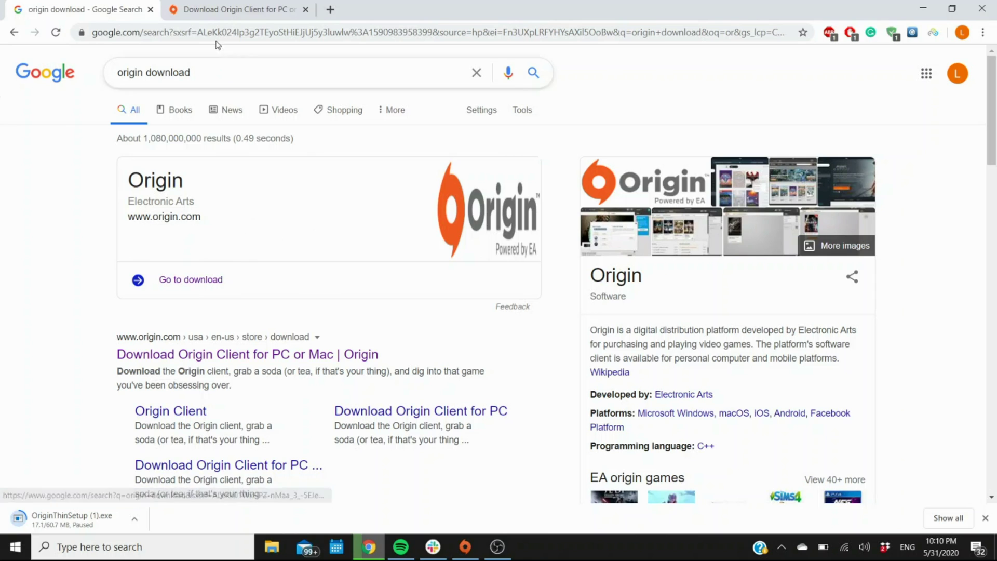
pyautogui.hotkey('ctrl', 'Tab')
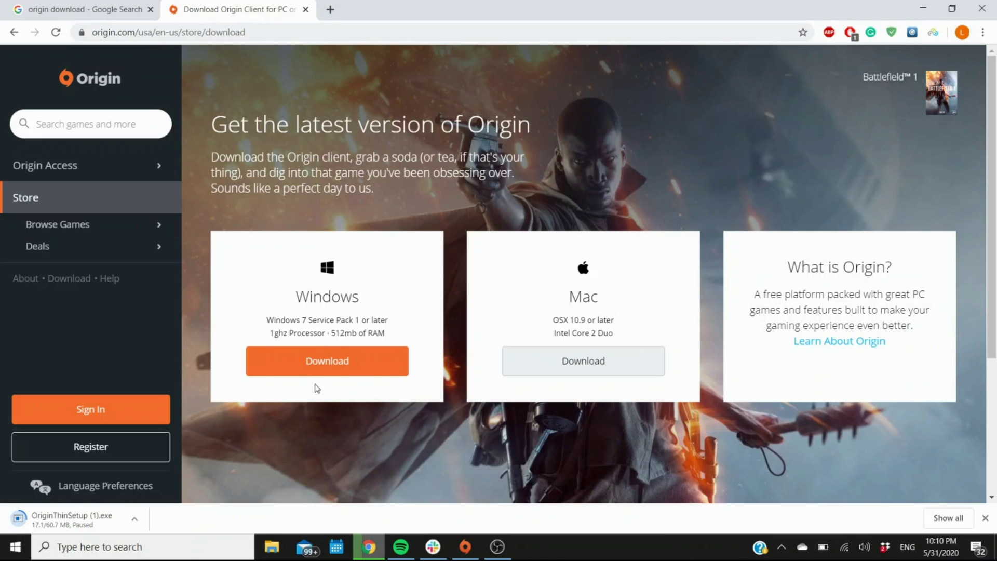
pyautogui.moveTo(268, 319); pyautogui.dragTo(365, 322)
pyautogui.click(367, 323)
pyautogui.moveTo(562, 297); pyautogui.dragTo(608, 317)
pyautogui.click(610, 316)
# - Highlight the Mac and Windows labels, then scroll the download page down and back up
pyautogui.moveTo(568, 296); pyautogui.dragTo(608, 302)
pyautogui.moveTo(360, 297); pyautogui.dragTo(300, 298)
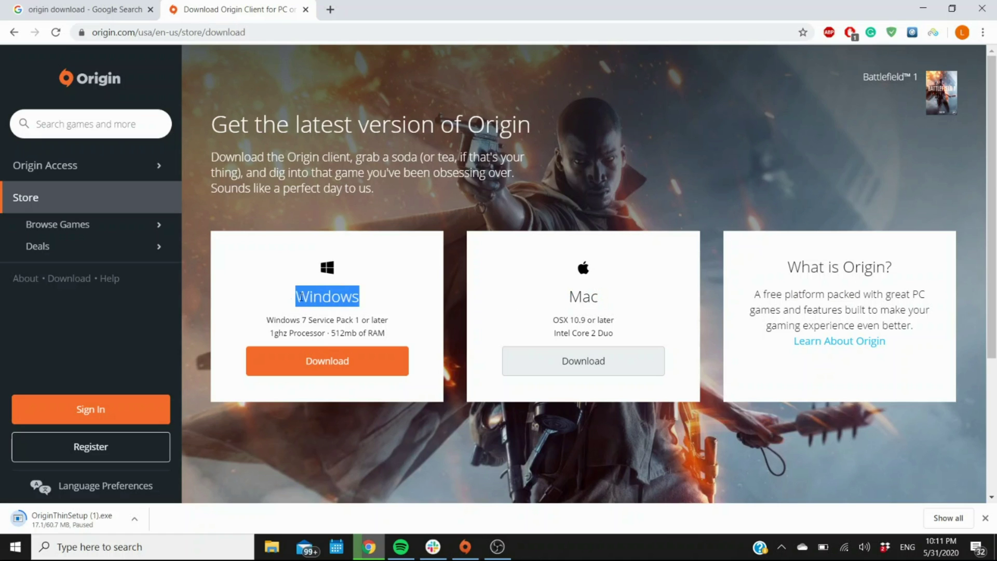
pyautogui.click(379, 299)
pyautogui.scroll(-1, 489, 307)
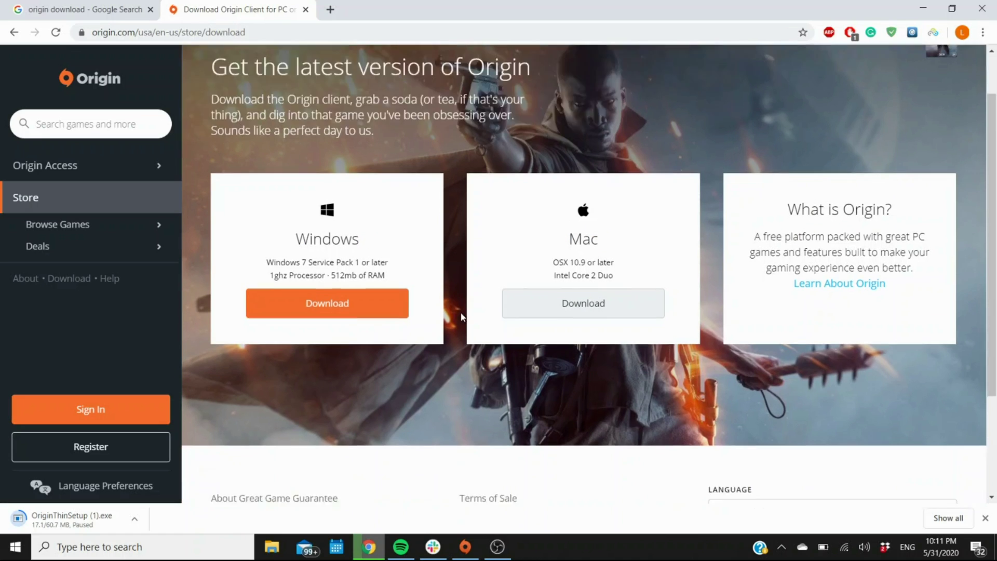
pyautogui.scroll(1, 461, 318)
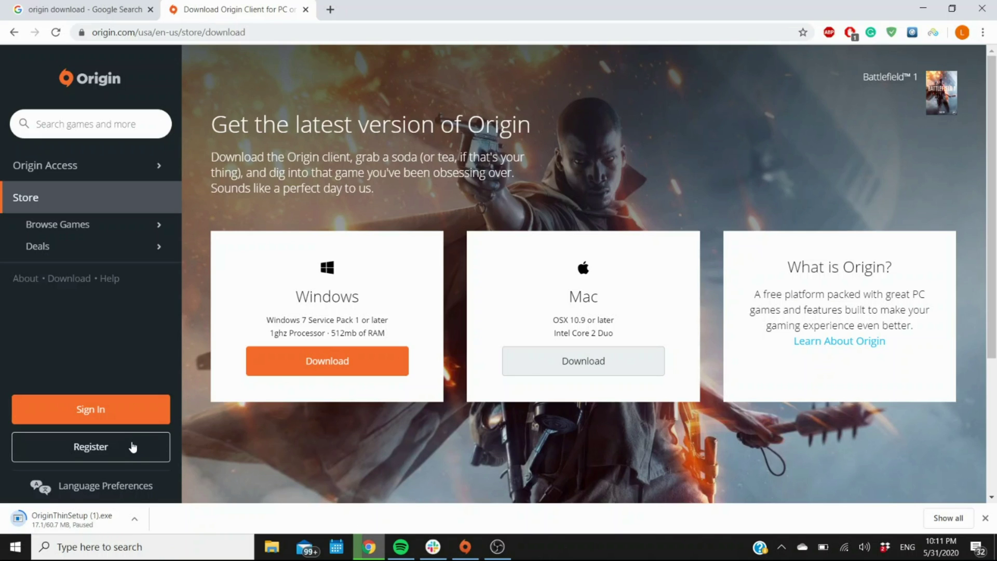
pyautogui.click(121, 452)
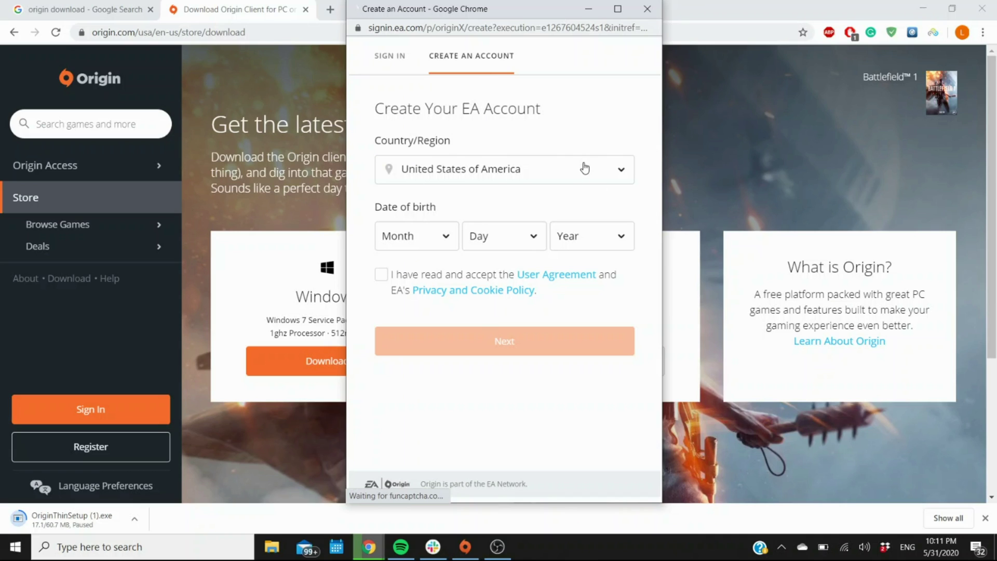
pyautogui.click(399, 238)
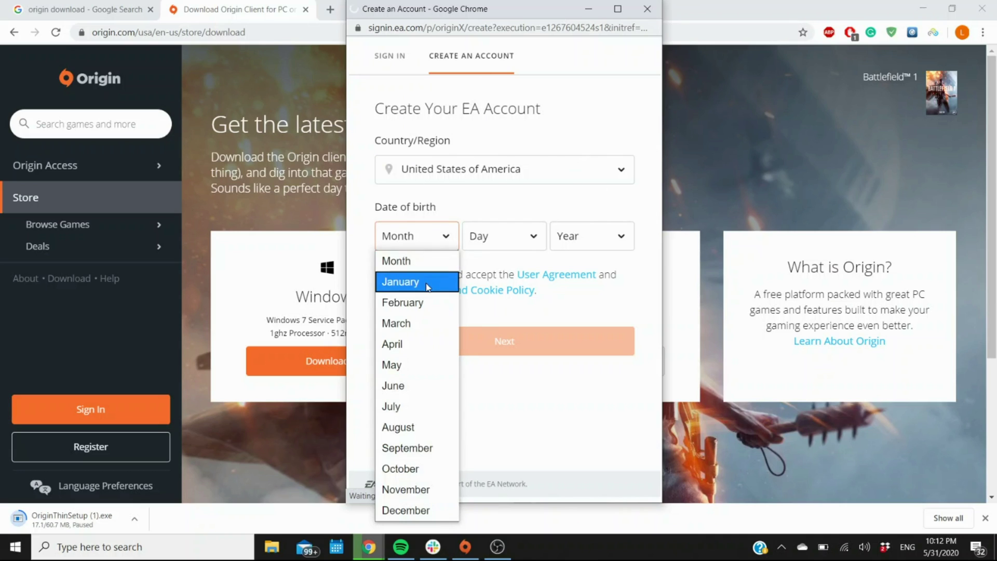
pyautogui.click(410, 281)
pyautogui.click(518, 244)
pyautogui.click(506, 283)
pyautogui.click(589, 237)
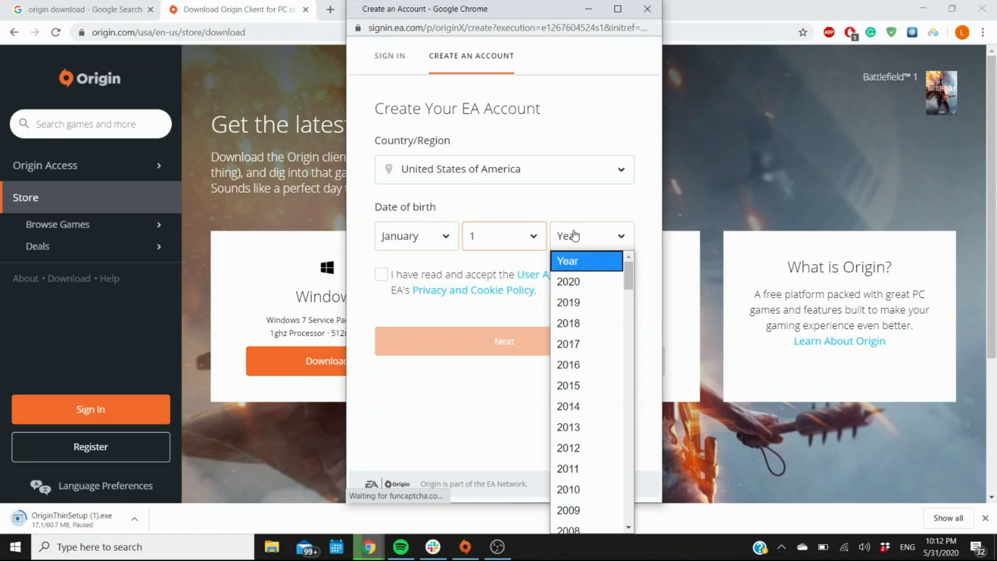
pyautogui.scroll(-4, 592, 364)
pyautogui.scroll(-2, 590, 457)
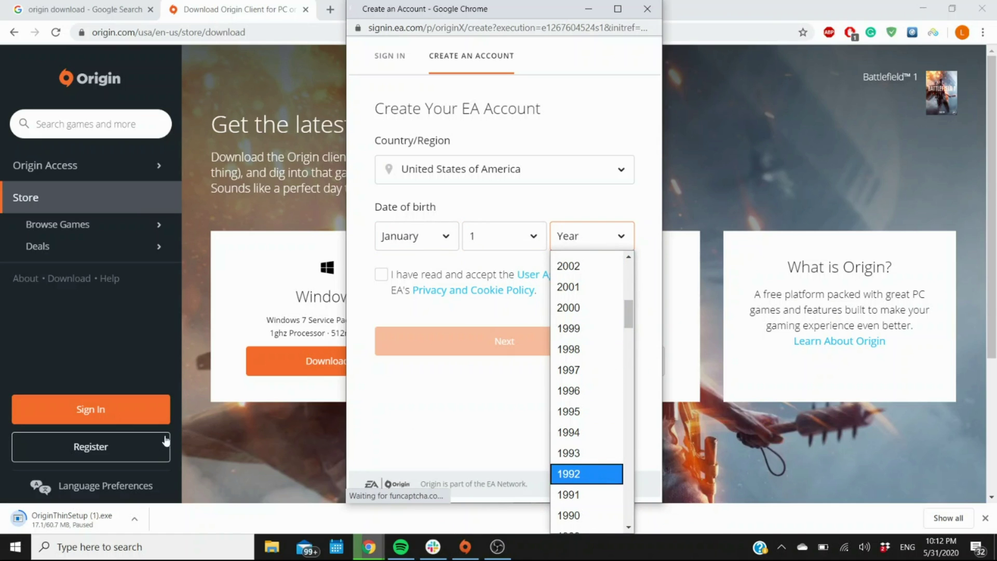
pyautogui.press('Return')
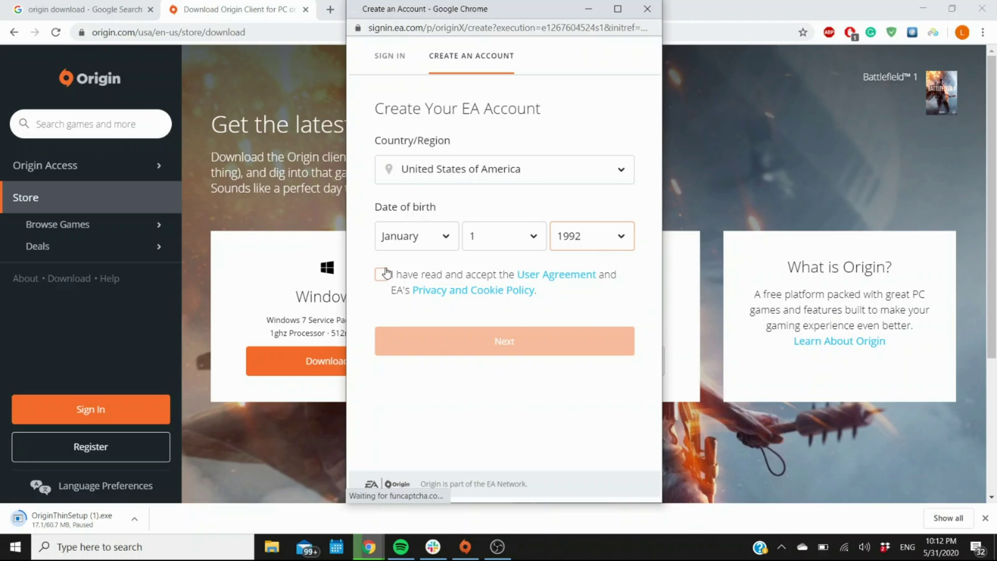
pyautogui.click(381, 274)
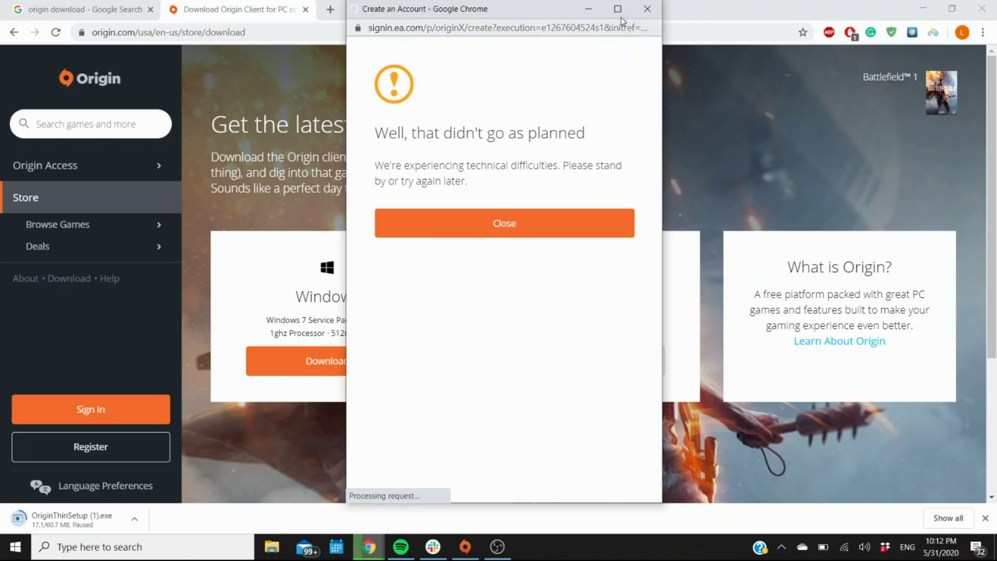
pyautogui.click(647, 9)
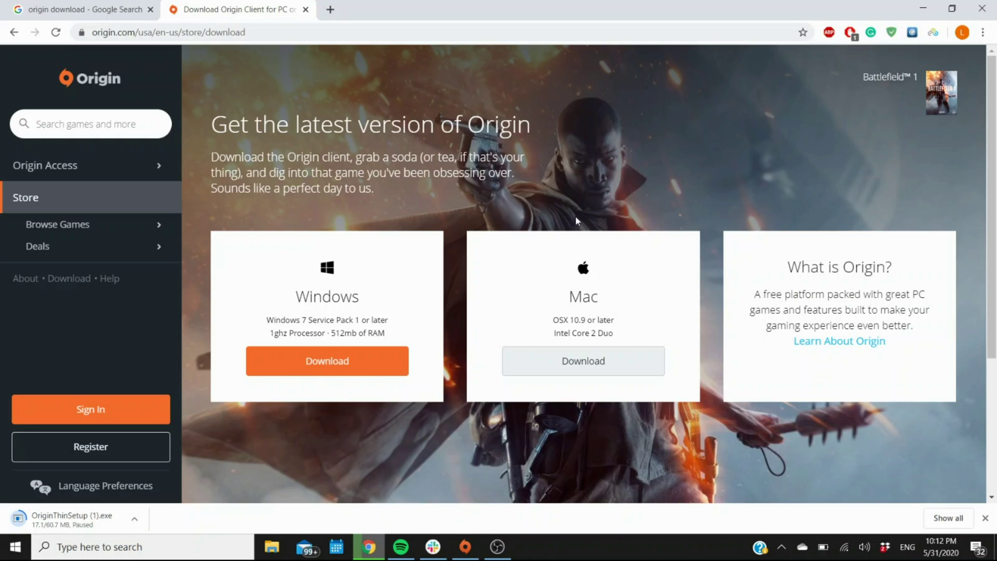
# - Minimize Chrome, launch Origin from the taskbar, and sign in with the account password
pyautogui.click(920, 12)
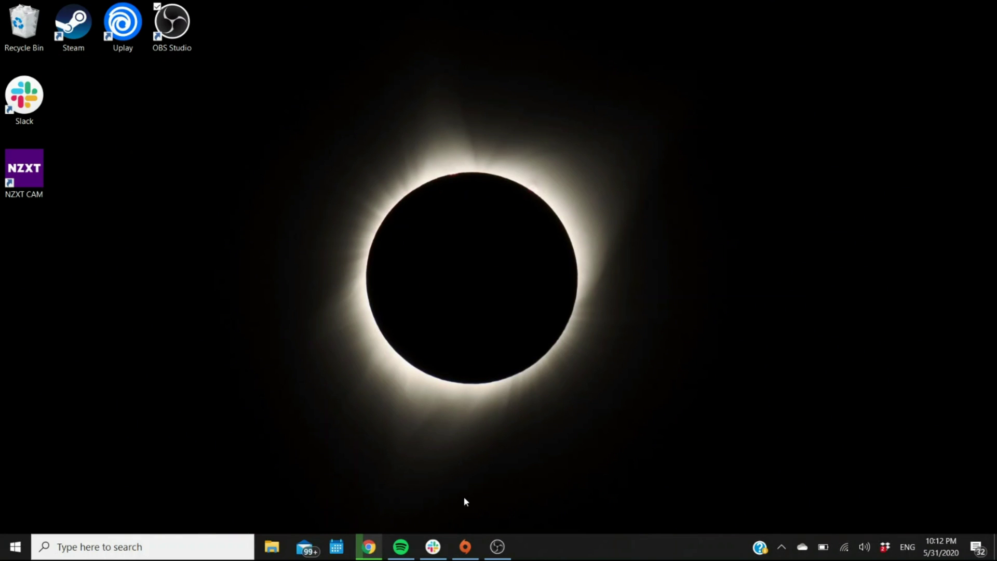
pyautogui.moveTo(468, 558)
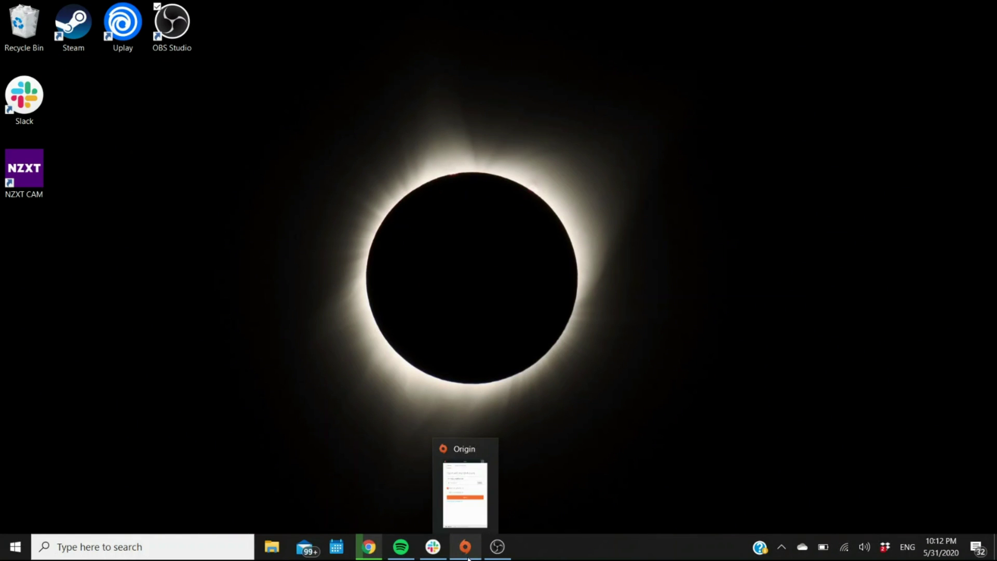
pyautogui.click(475, 498)
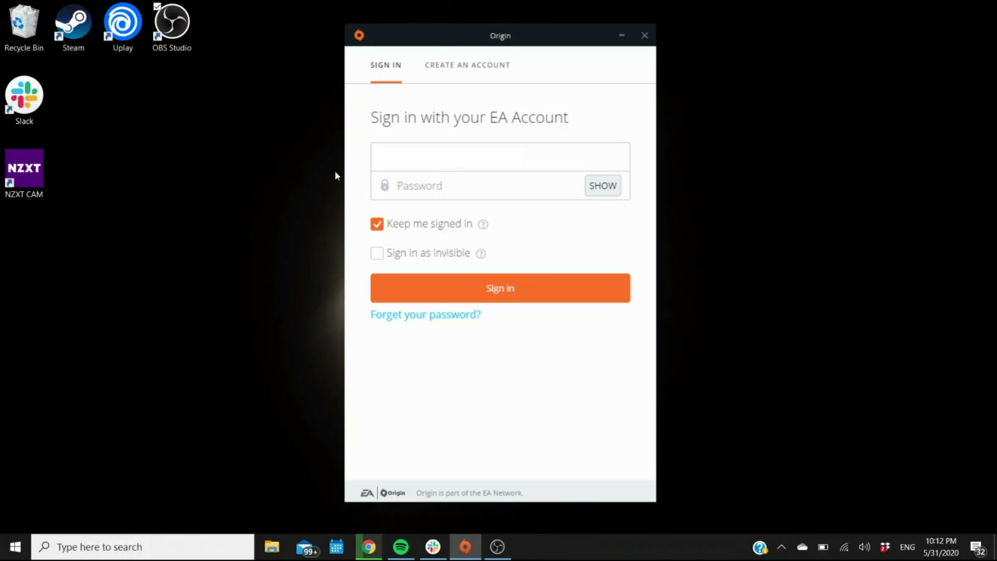
pyautogui.click(494, 185)
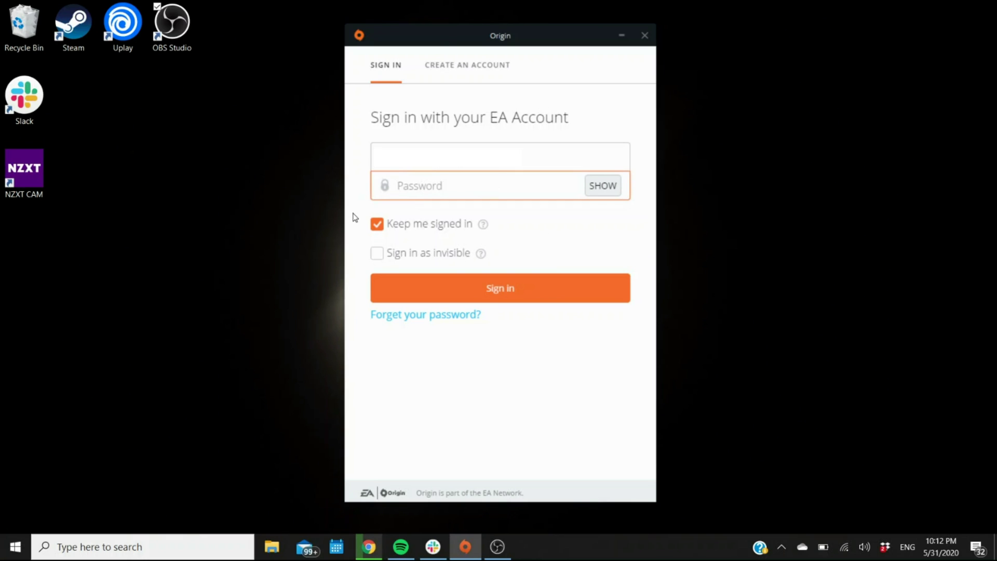
pyautogui.write('•••••••')
pyautogui.press('Return')
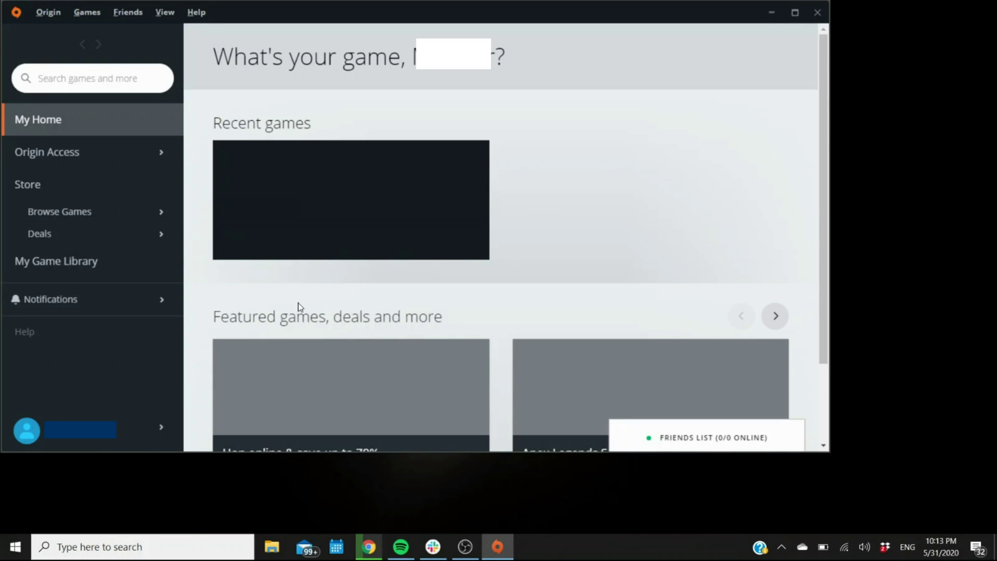
# - Scroll through My Home, then open the Origin menu with its Redeem Product Code option
pyautogui.moveTo(156, 212)
pyautogui.moveTo(244, 211)
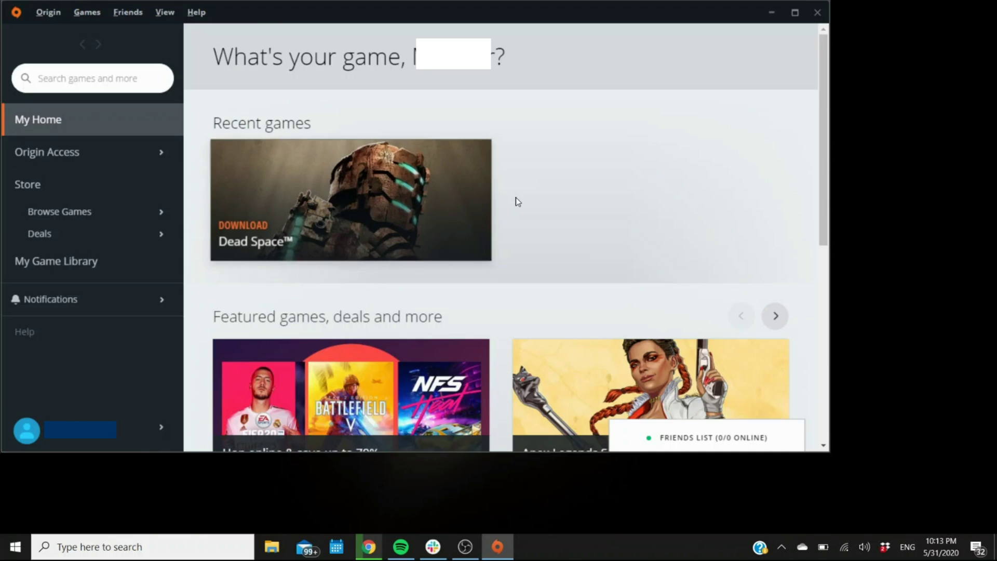
pyautogui.scroll(-2, 516, 202)
pyautogui.scroll(1, 507, 182)
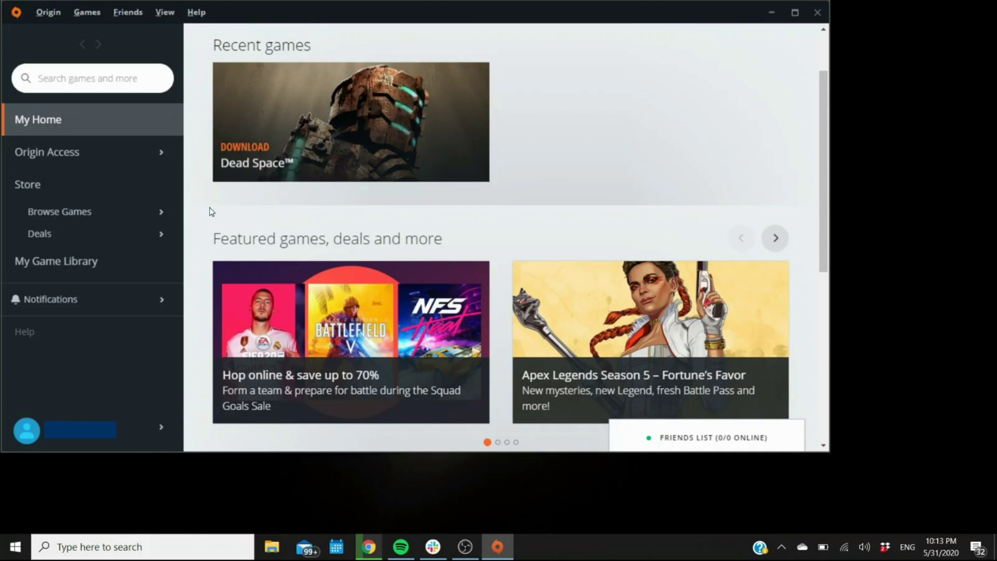
pyautogui.click(50, 20)
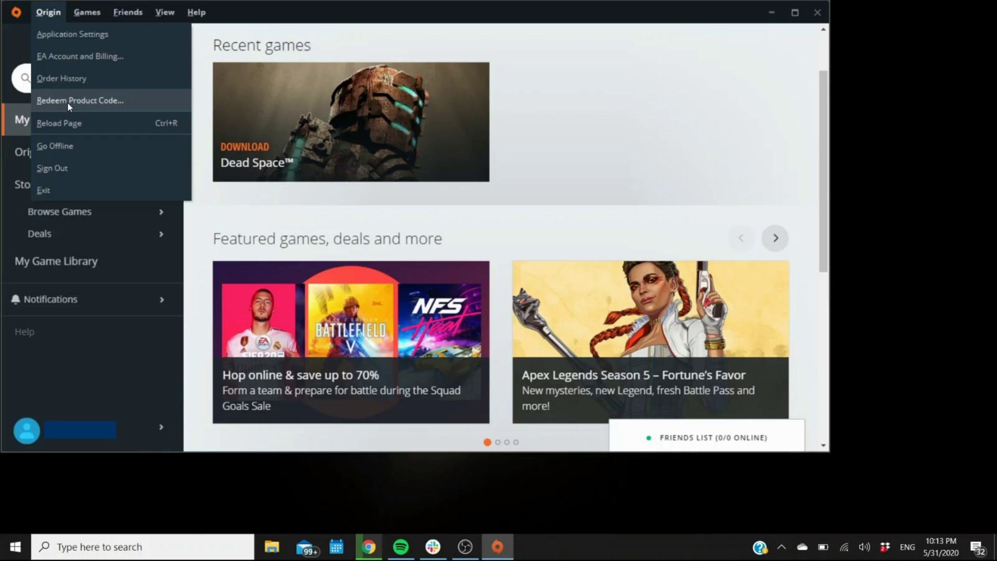
# - Open Redeem Product Code, enter a sample code, then erase it to leave the field empty
pyautogui.click(138, 98)
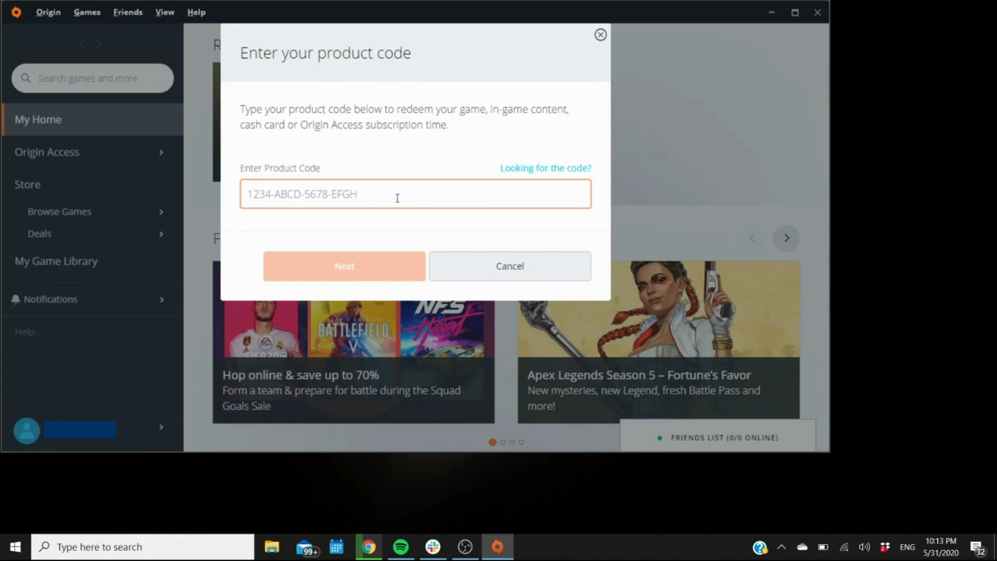
pyautogui.write('SD')
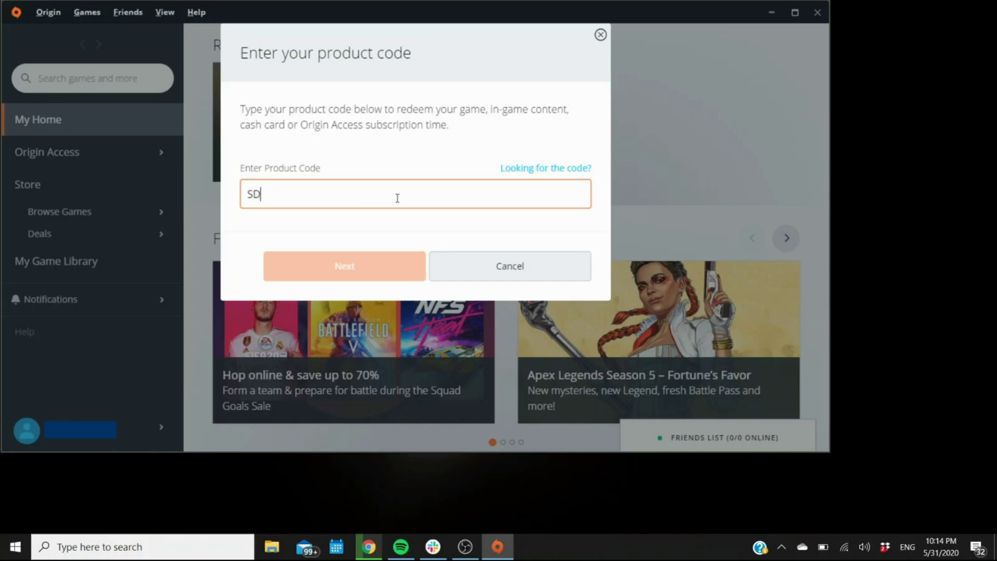
pyautogui.write('54F32SD5F16SD5F')
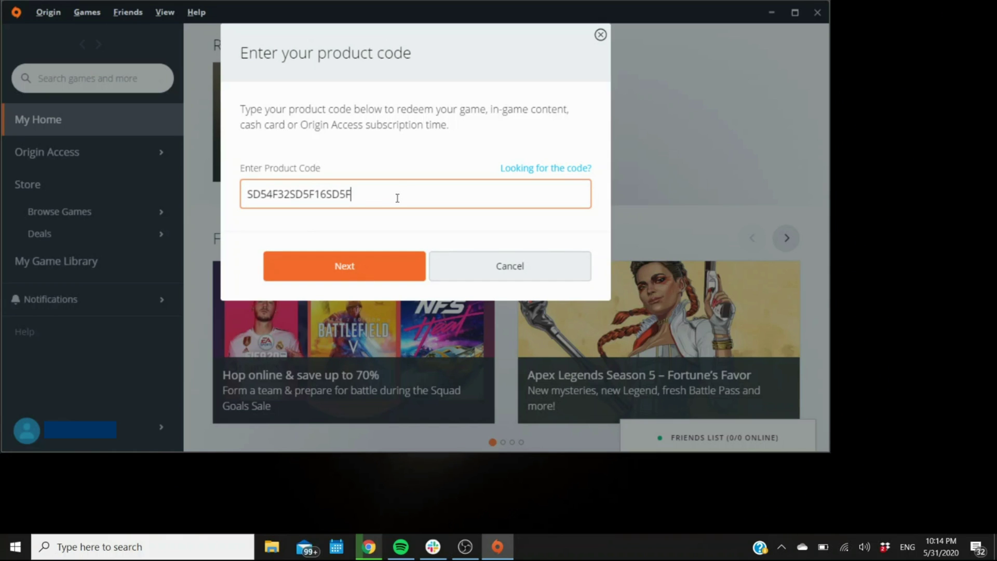
pyautogui.write('1S65DF4S3D6F3SD6F')
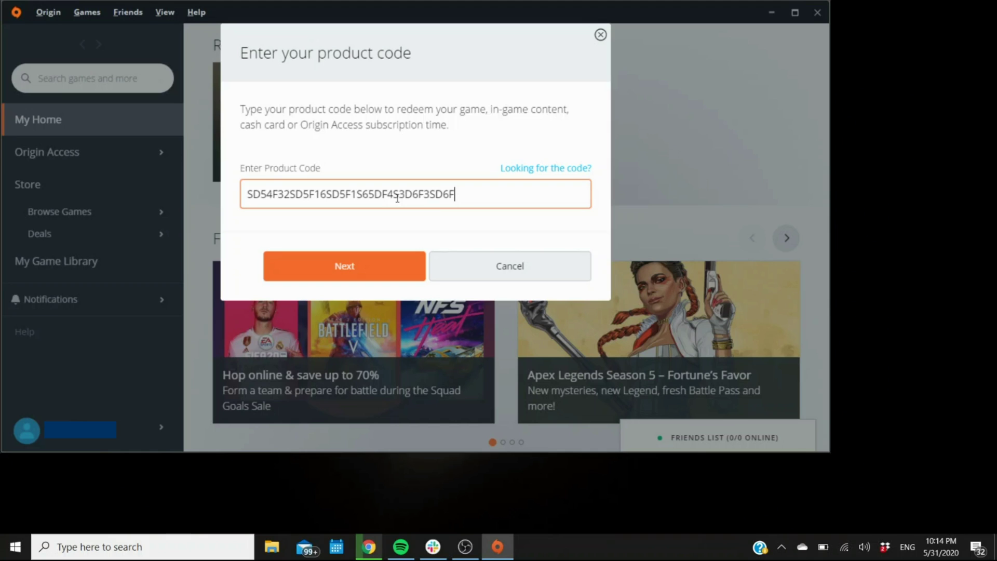
pyautogui.write('1SD45FDS - - - -')
pyautogui.press('BackSpace')
pyautogui.press('BackSpace')
pyautogui.press('BackSpace')
pyautogui.press('BackSpace')
pyautogui.press('BackSpace')
pyautogui.press('BackSpace')
pyautogui.press('BackSpace')
pyautogui.press('BackSpace')
pyautogui.press('BackSpace')
pyautogui.press('BackSpace')
pyautogui.press('BackSpace')
pyautogui.press('BackSpace')
pyautogui.press('BackSpace')
pyautogui.press('BackSpace')
pyautogui.press('BackSpace')
pyautogui.press('BackSpace')
pyautogui.press('BackSpace')
pyautogui.press('BackSpace')
pyautogui.press('BackSpace')
pyautogui.press('BackSpace')
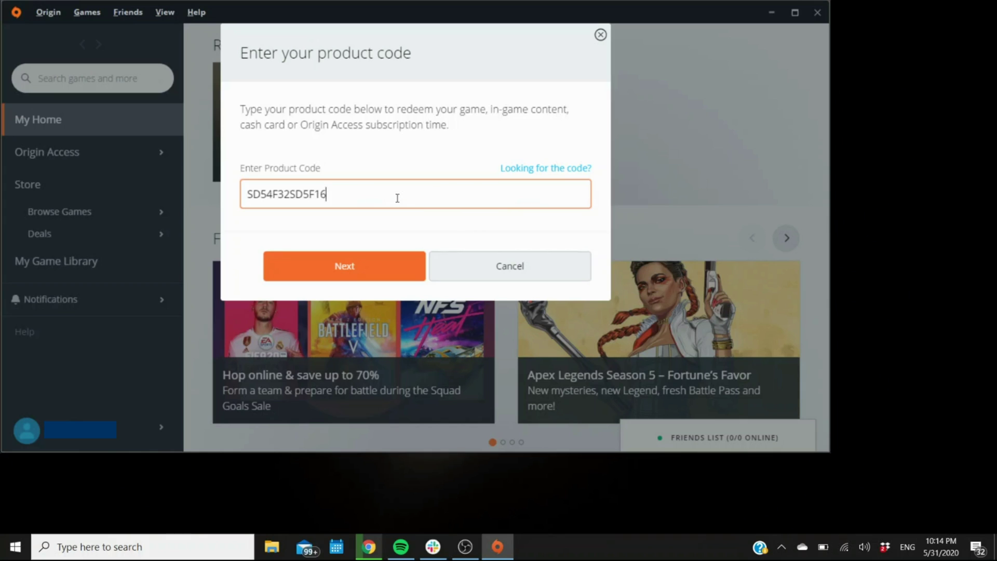
pyautogui.press('BackSpace')
pyautogui.press('BackSpace')
pyautogui.press('BackSpace')
pyautogui.press('BackSpace')
pyautogui.press('BackSpace')
pyautogui.press('BackSpace')
pyautogui.press('BackSpace')
pyautogui.press('BackSpace')
pyautogui.press('BackSpace')
pyautogui.press('BackSpace')
pyautogui.press('BackSpace')
pyautogui.press('BackSpace')
pyautogui.press('BackSpace')
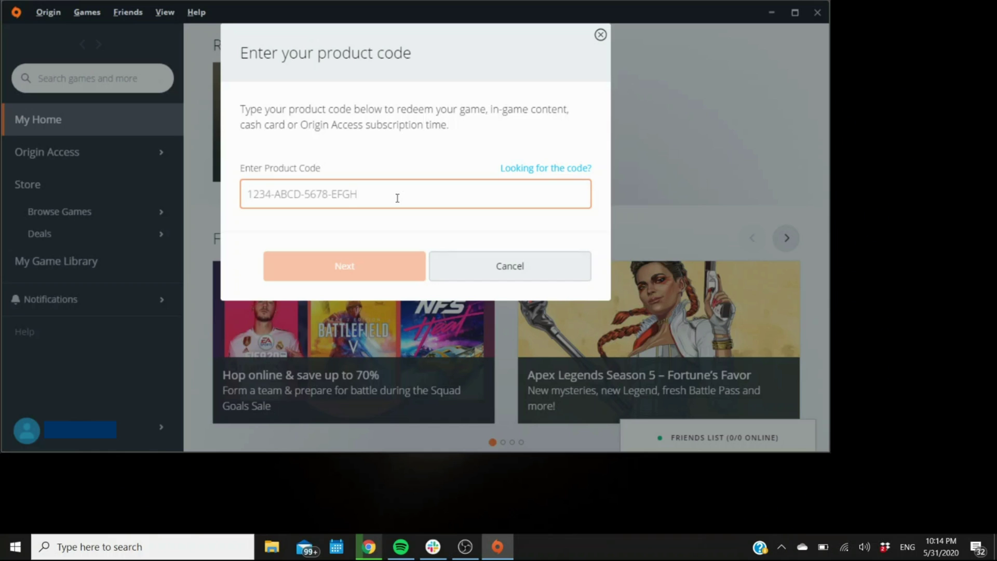
pyautogui.write('-')
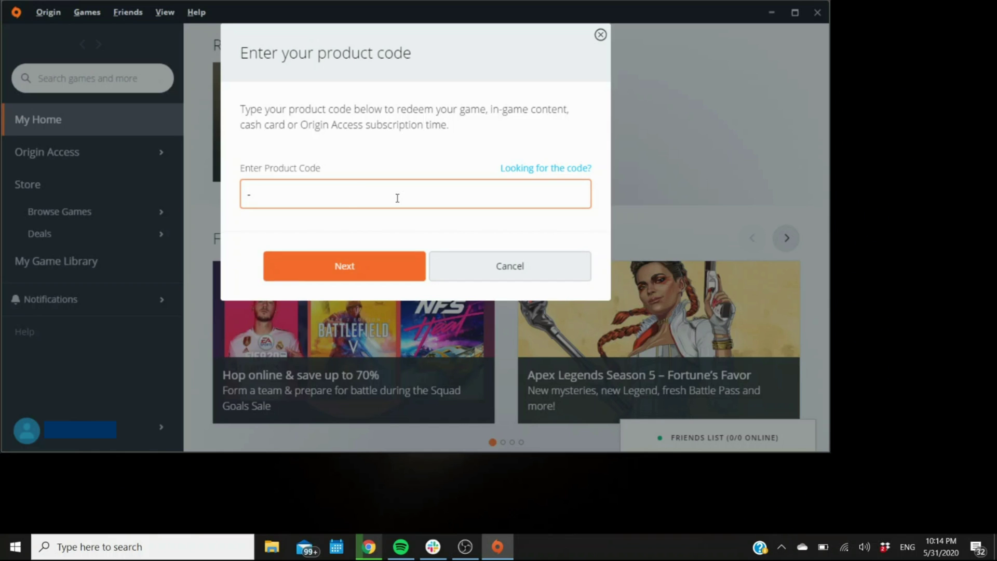
pyautogui.press('BackSpace')
pyautogui.write('DFG5-DFG5-')
pyautogui.press('BackSpace')
pyautogui.press('BackSpace')
pyautogui.press('BackSpace')
pyautogui.press('BackSpace')
pyautogui.press('BackSpace')
pyautogui.press('BackSpace')
pyautogui.press('BackSpace')
pyautogui.press('BackSpace')
pyautogui.press('BackSpace')
pyautogui.press('BackSpace')
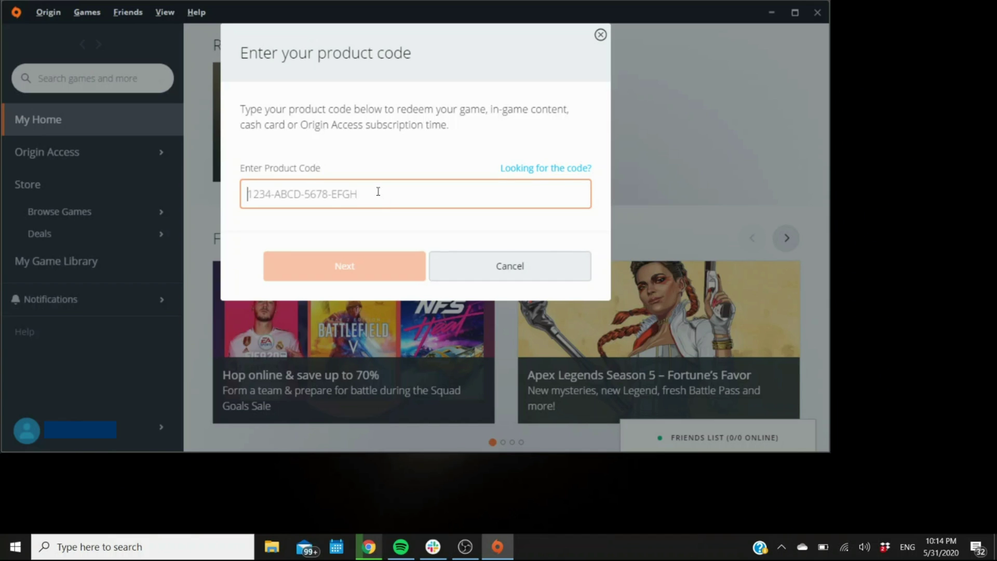
pyautogui.write('KJGHF4FJDFKLF5S')
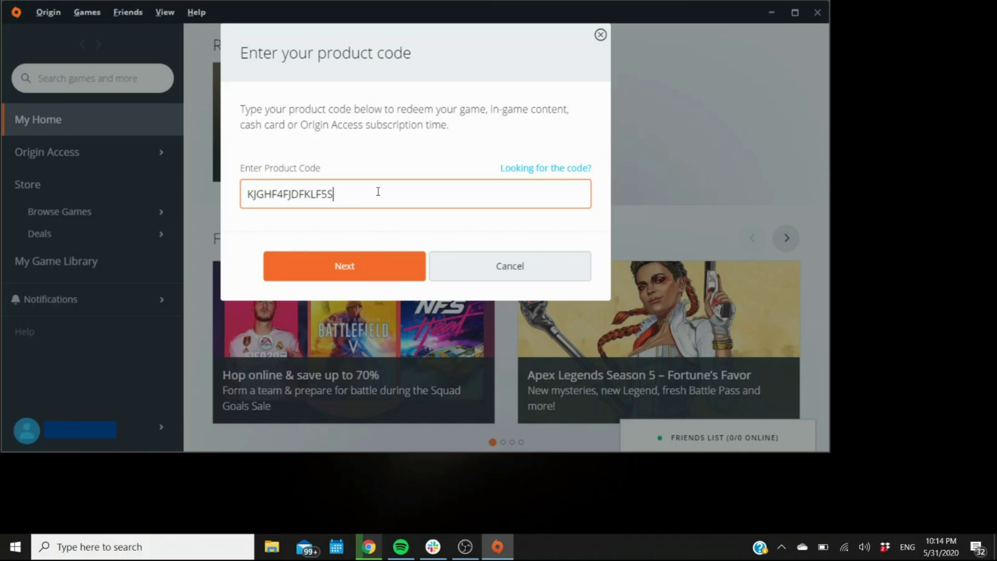
pyautogui.write('KJF4DKJSD4SD')
pyautogui.press('BackSpace')
pyautogui.press('BackSpace')
pyautogui.press('BackSpace')
pyautogui.press('BackSpace')
pyautogui.press('BackSpace')
pyautogui.press('BackSpace')
pyautogui.press('BackSpace')
pyautogui.press('BackSpace')
pyautogui.press('BackSpace')
pyautogui.press('BackSpace')
pyautogui.press('BackSpace')
pyautogui.press('BackSpace')
pyautogui.press('BackSpace')
pyautogui.press('BackSpace')
pyautogui.press('BackSpace')
pyautogui.press('BackSpace')
pyautogui.press('BackSpace')
pyautogui.press('BackSpace')
pyautogui.press('BackSpace')
pyautogui.press('BackSpace')
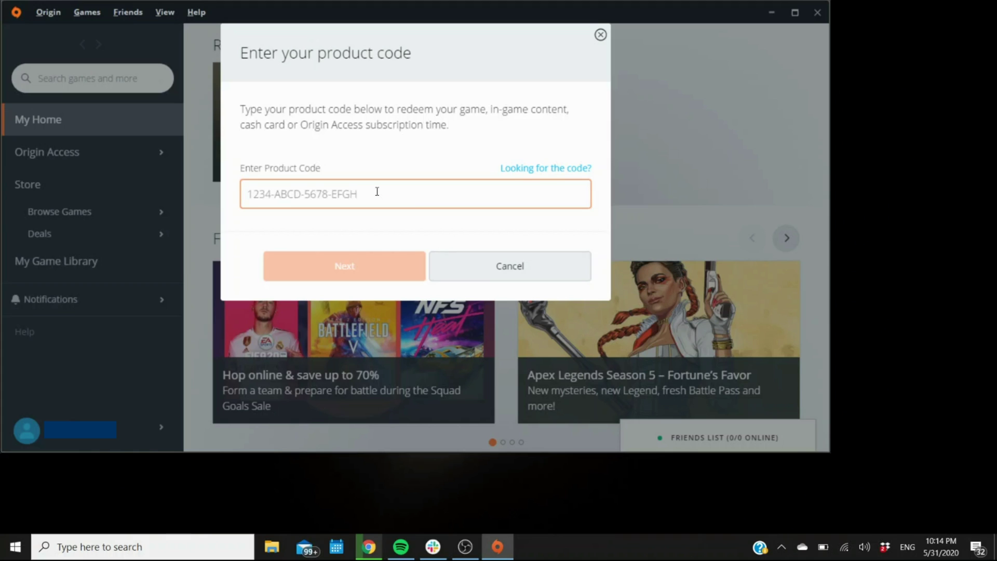
pyautogui.write('1')
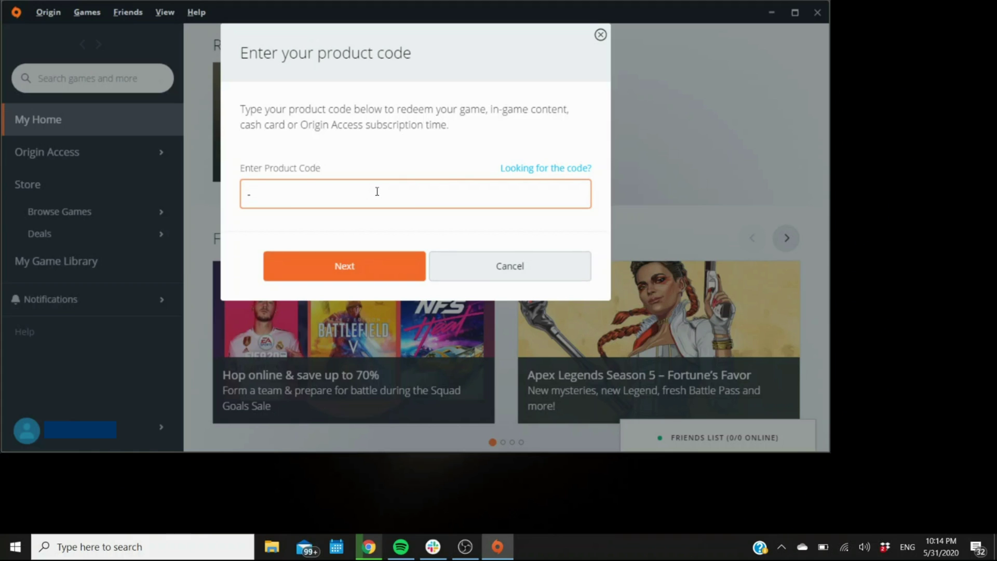
pyautogui.press('BackSpace')
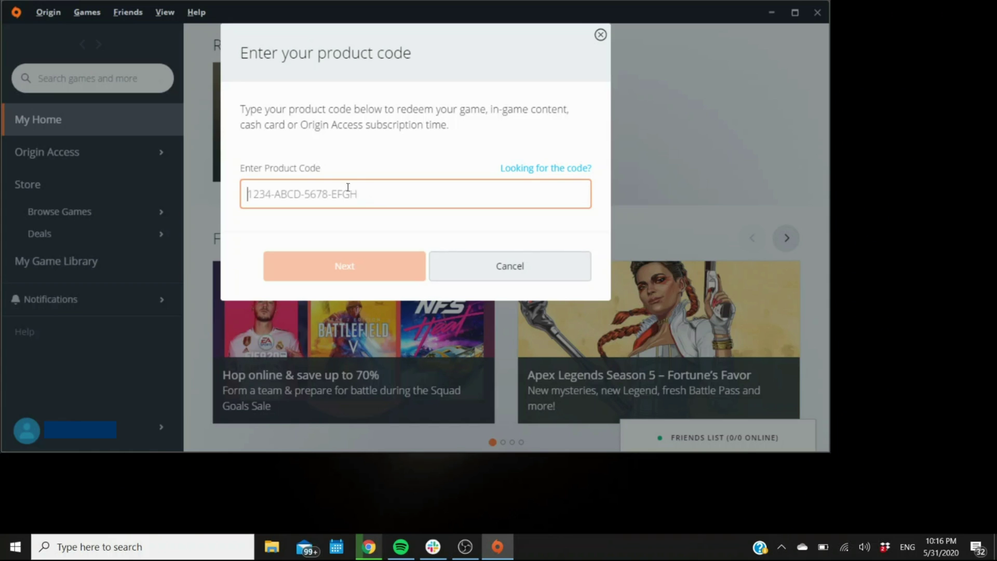
pyautogui.click(367, 189)
# - Close the code dialog, open My Game Library, and check the Dead Space tile's right-click actions
pyautogui.click(601, 34)
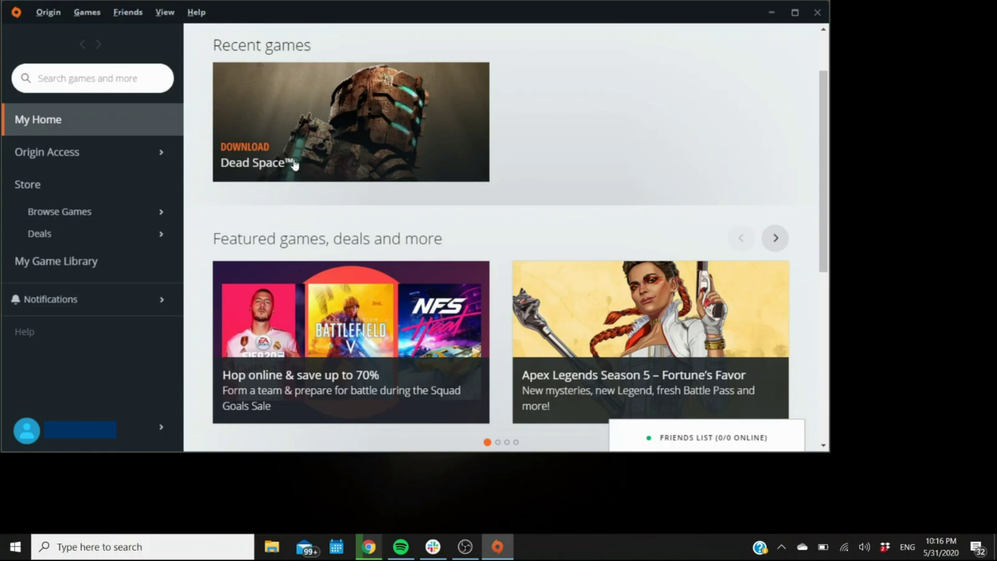
pyautogui.click(95, 262)
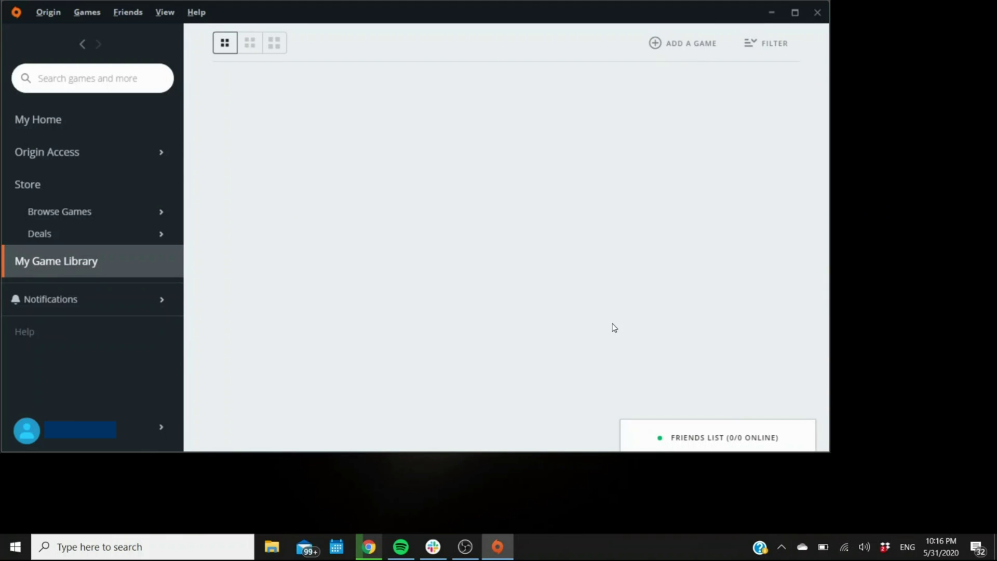
pyautogui.click(103, 269)
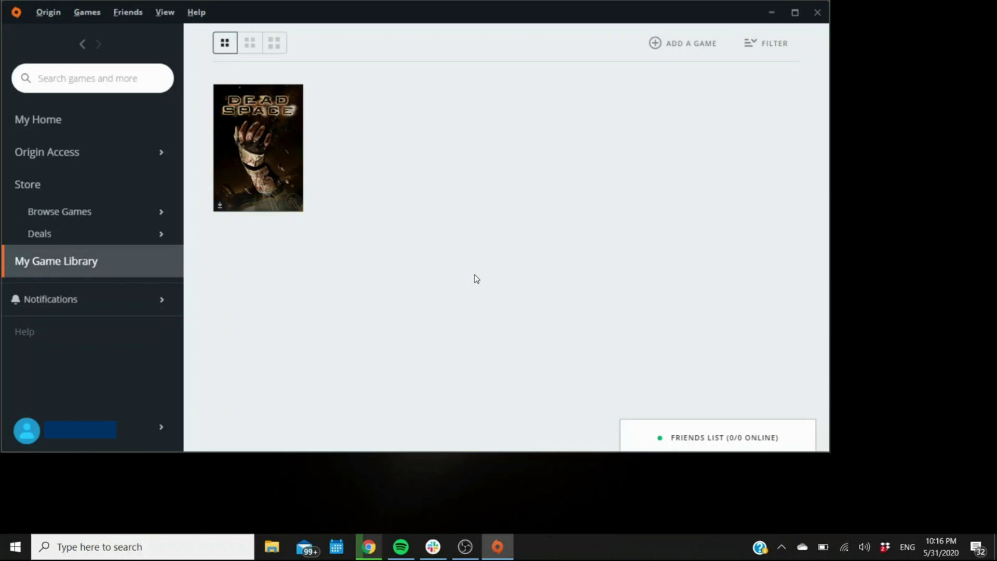
pyautogui.rightClick(294, 162)
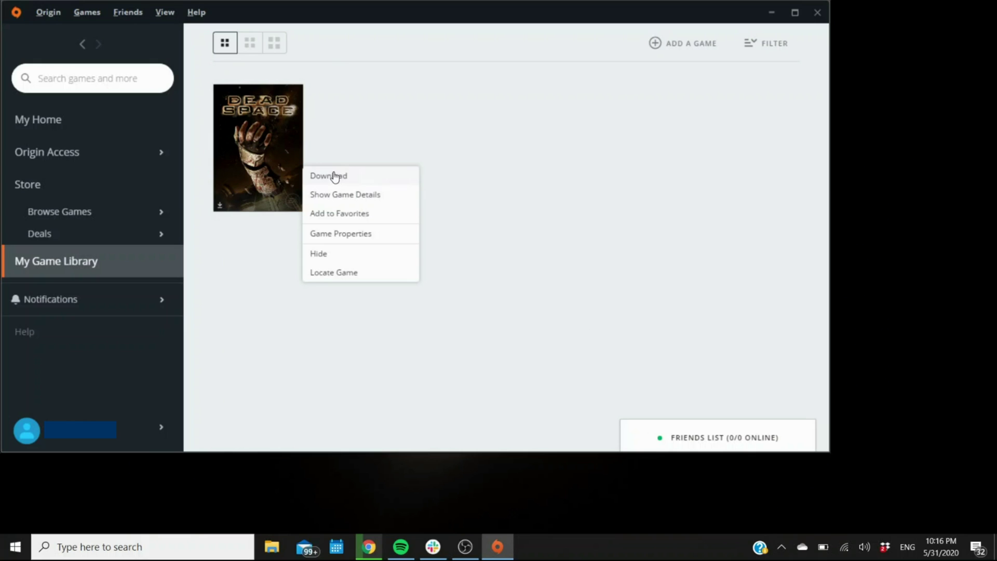
pyautogui.click(543, 181)
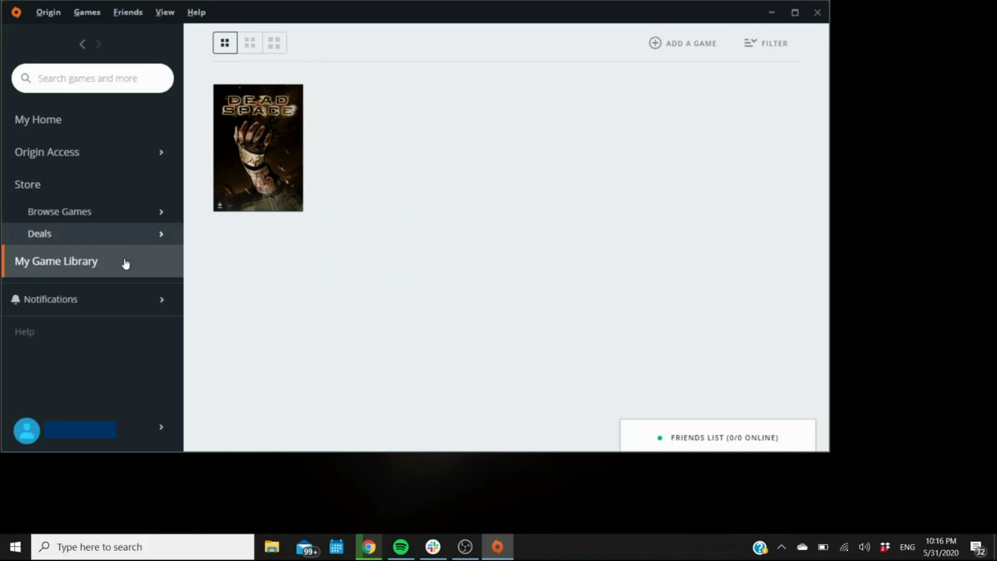
# - Show the library FILTER options and check the Dead Space tile's right-click menu twice
pyautogui.click(763, 54)
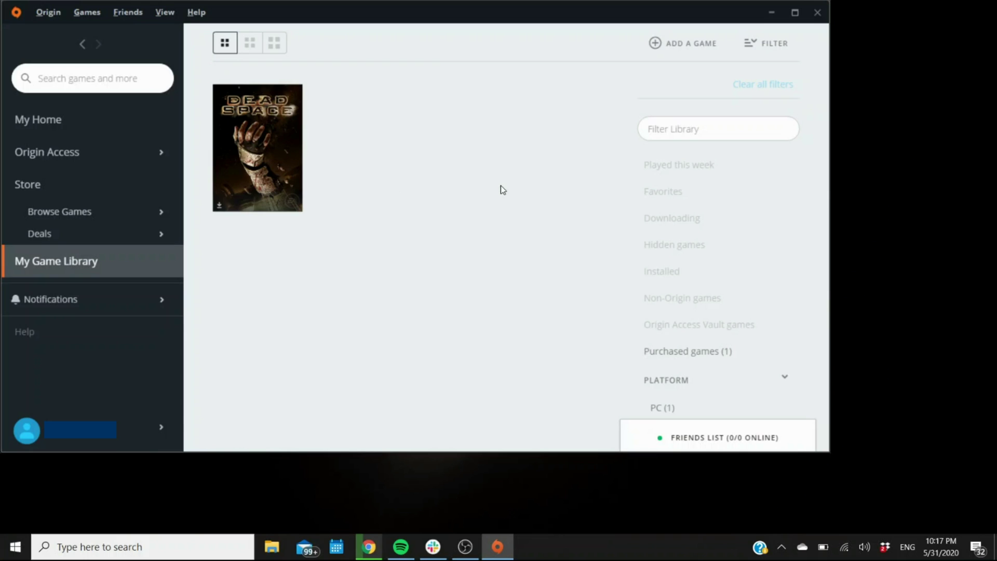
pyautogui.rightClick(298, 154)
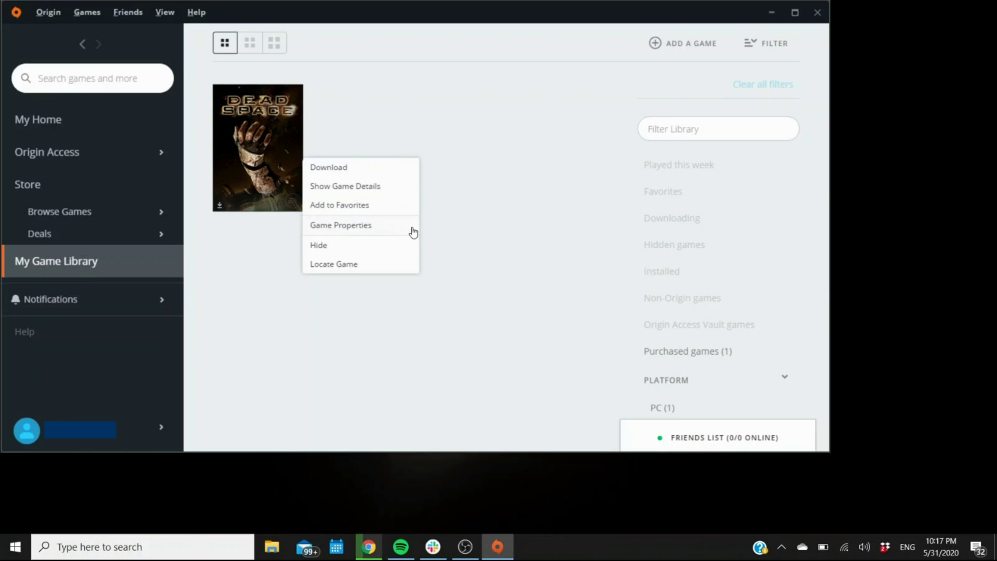
pyautogui.click(452, 137)
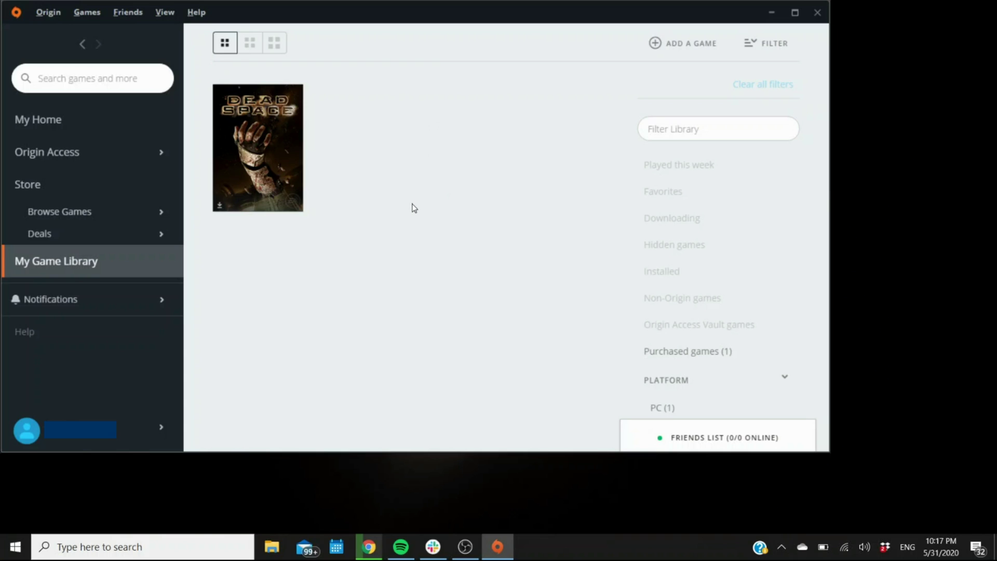
pyautogui.rightClick(295, 157)
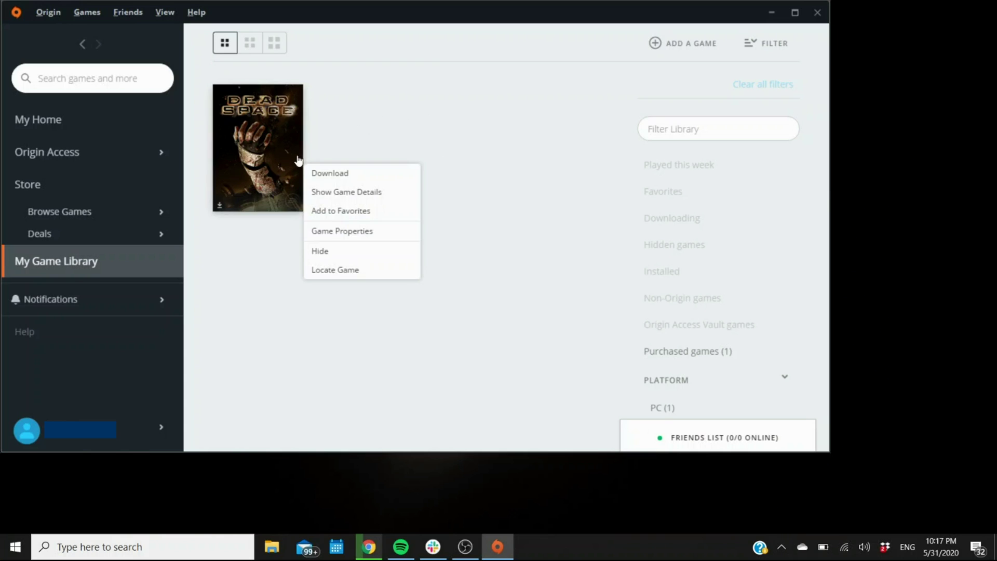
pyautogui.click(466, 215)
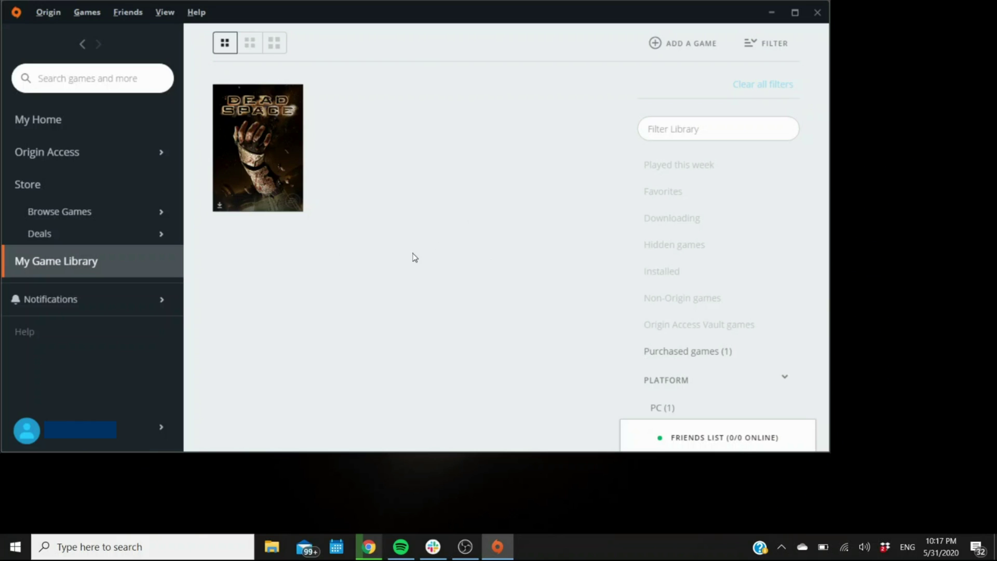